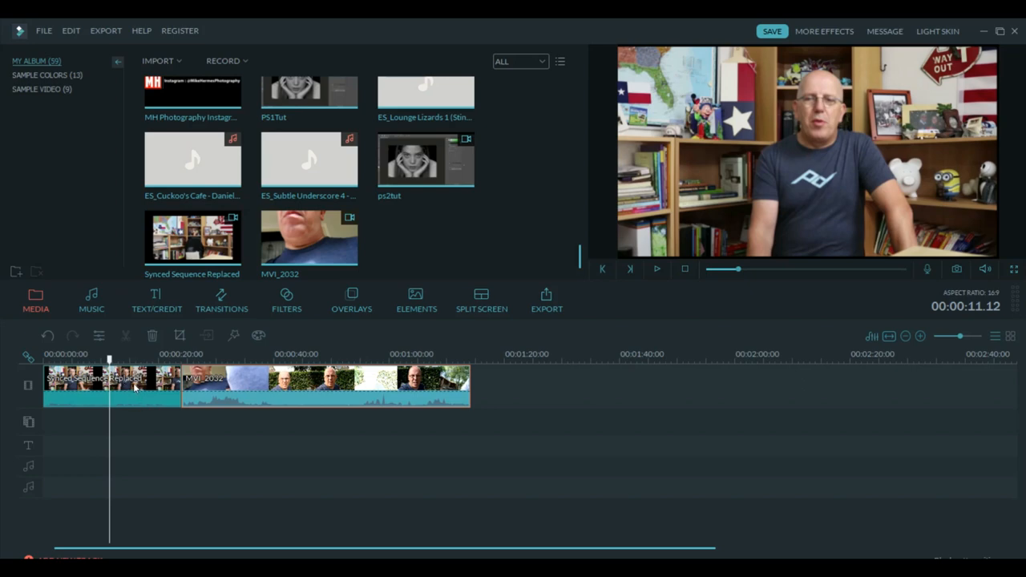
- Review the end of the first clip and the frames around the join with MVI_2032
left_click_drag(110, 360, 125, 360)
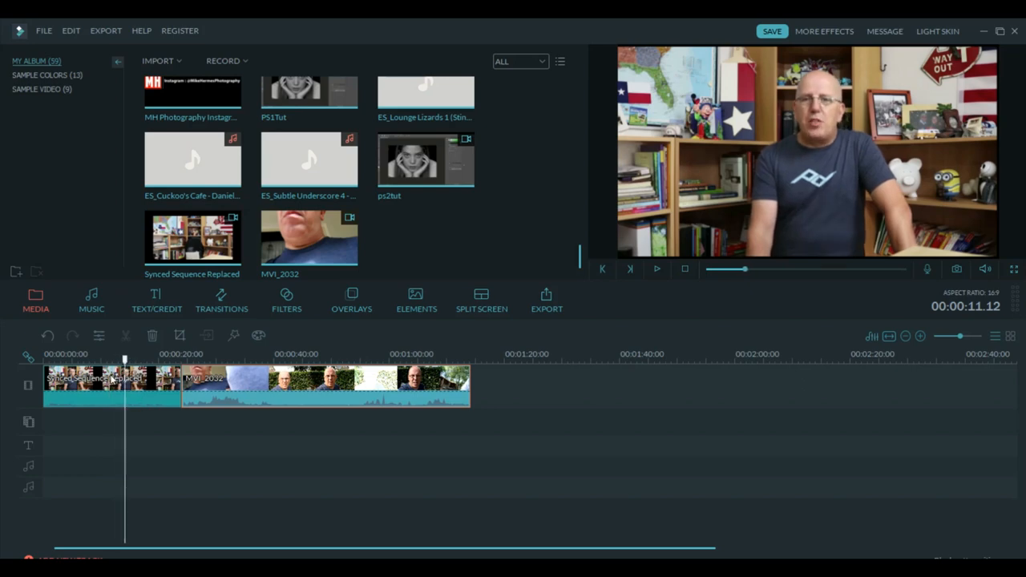
left_click(657, 270)
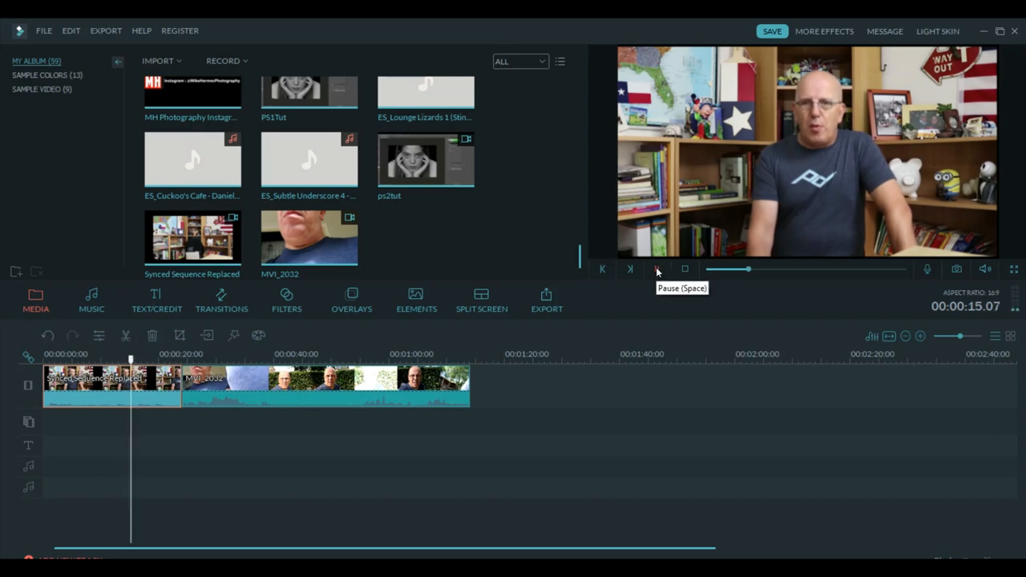
left_click(657, 270)
left_click_drag(136, 362, 178, 360)
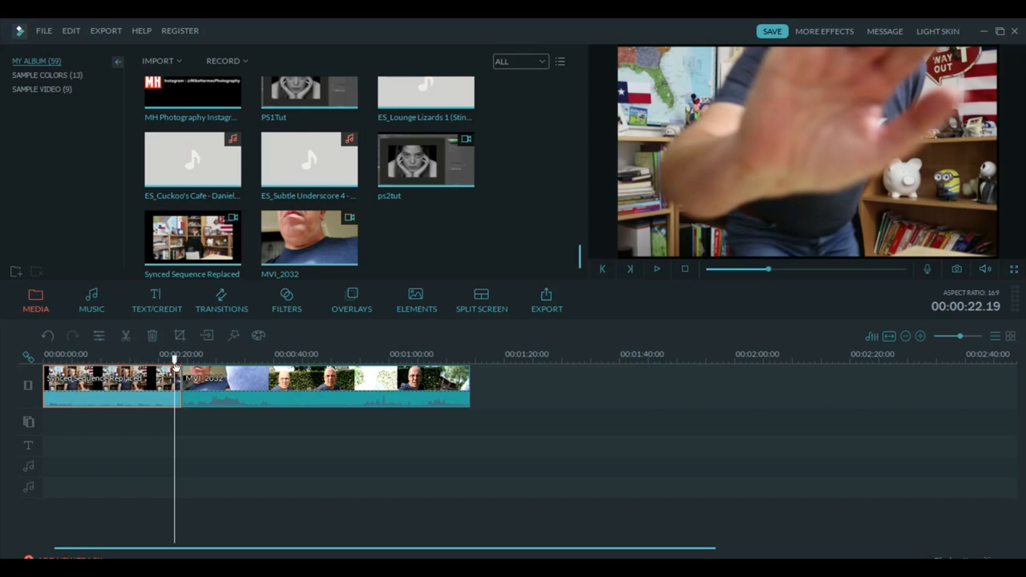
mouse_move(177, 357)
left_mouse_down()
mouse_move(168, 359)
mouse_move(183, 359)
left_mouse_up()
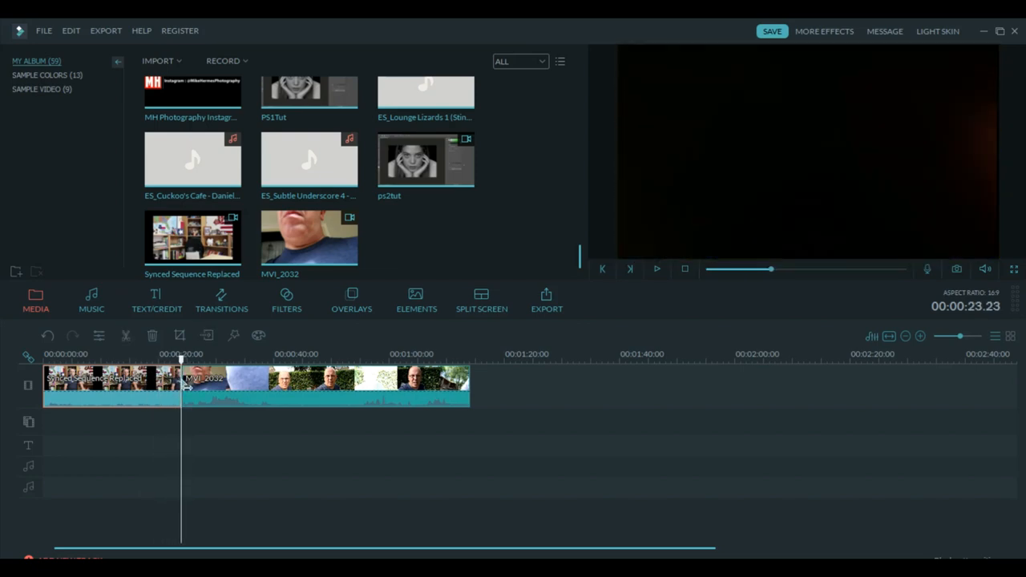
mouse_move(183, 359)
left_mouse_down()
mouse_move(119, 359)
mouse_move(177, 359)
left_mouse_up()
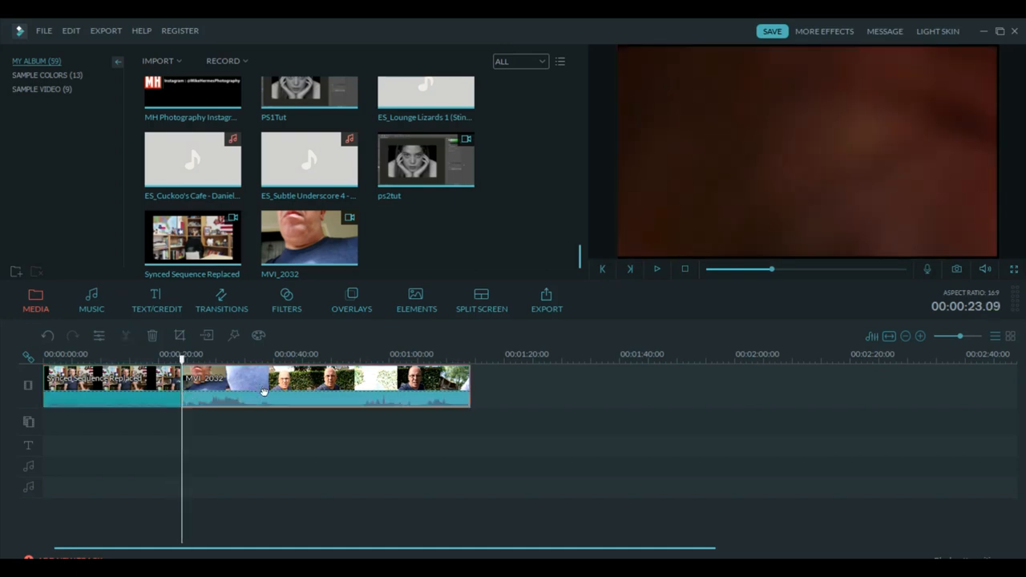
- Scrub through MVI_2032 to the frame near 51 seconds where the picture goes black
left_click_drag(257, 387, 265, 443)
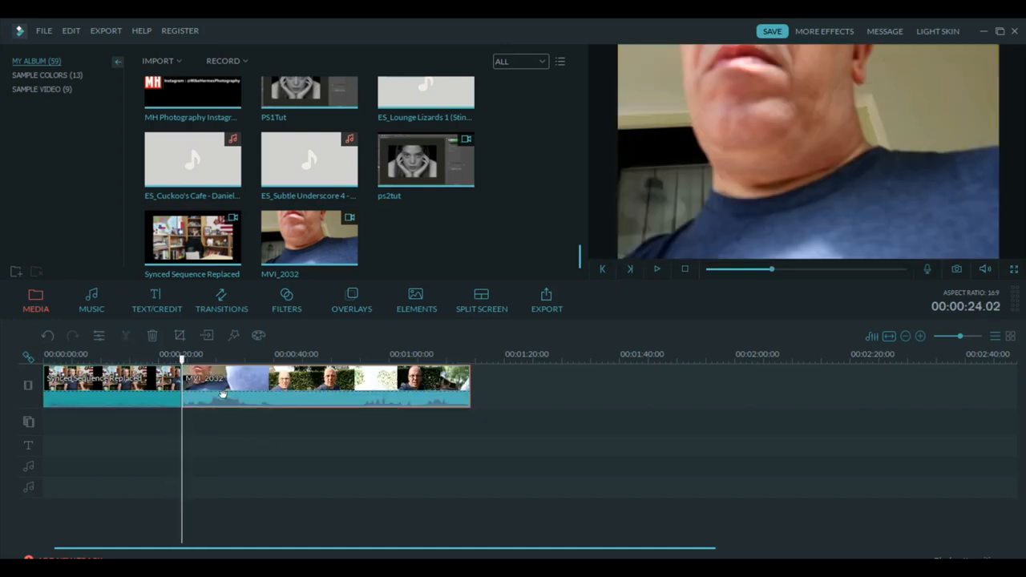
left_click_drag(183, 359, 275, 359)
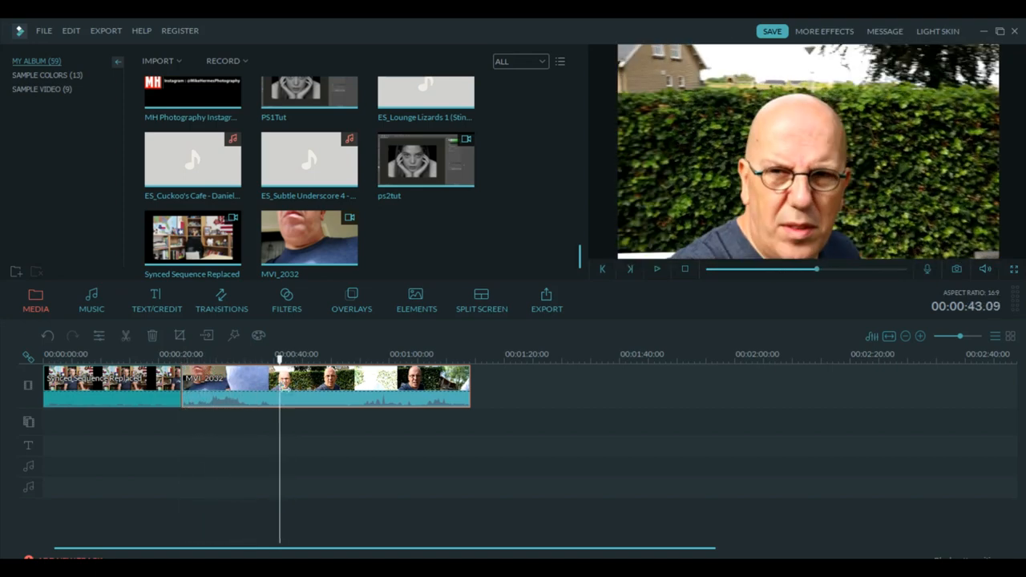
mouse_move(275, 360)
left_mouse_down()
mouse_move(222, 359)
mouse_move(313, 359)
left_mouse_up()
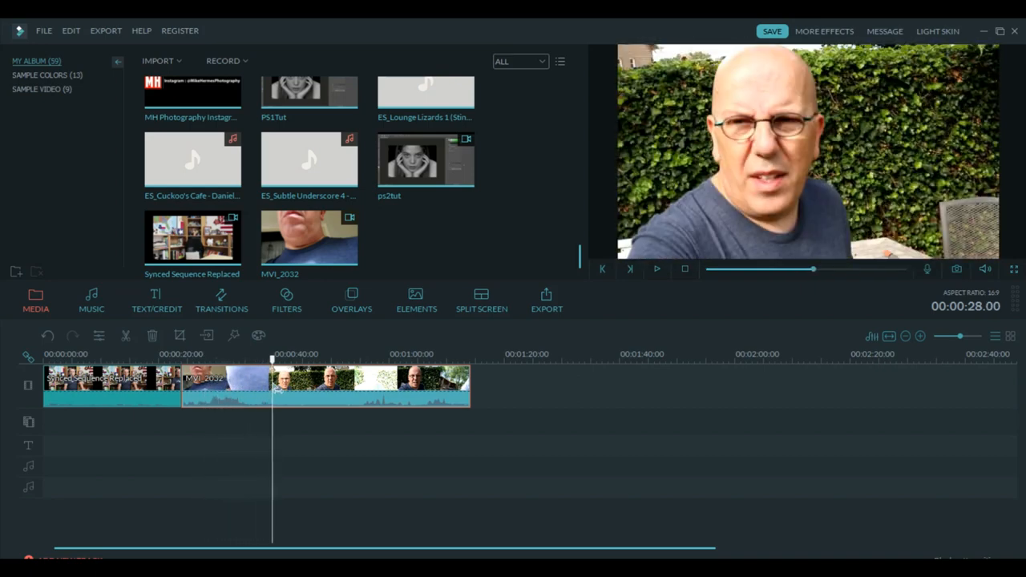
left_click_drag(317, 397, 346, 398)
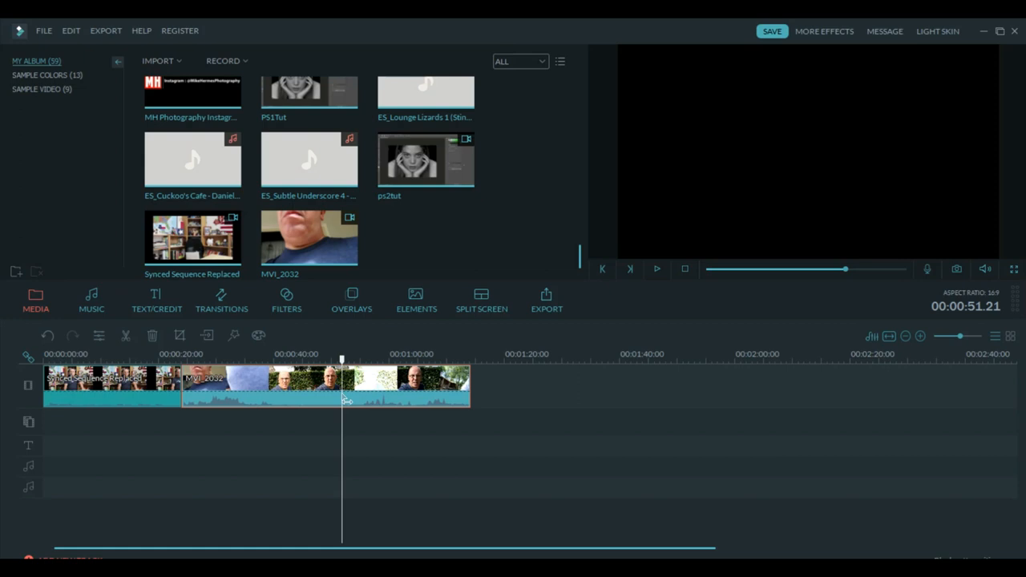
left_click_drag(346, 399, 345, 399)
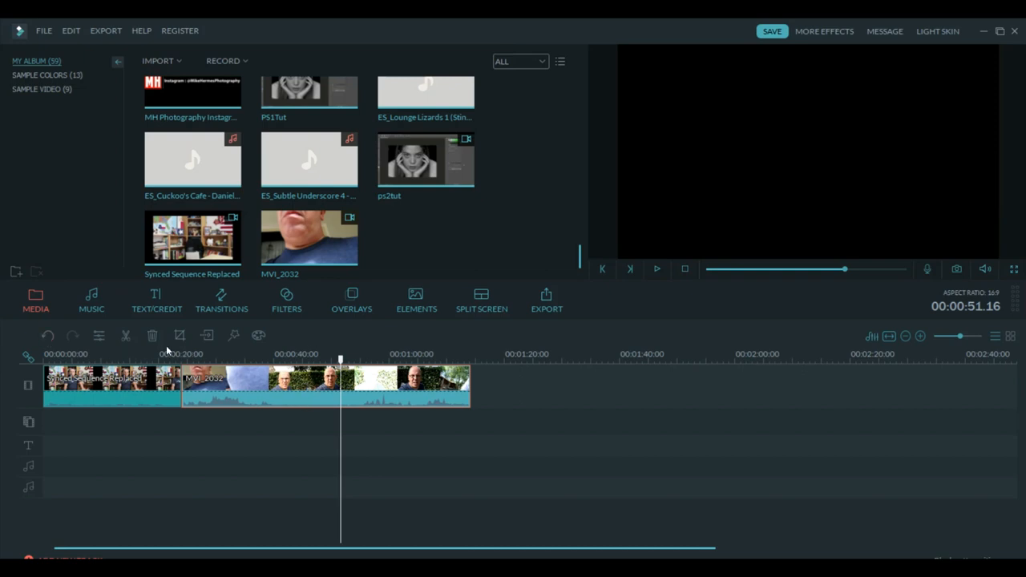
- Split MVI_2032 at the black frame and delete its opening portion
left_click(124, 338)
left_click(257, 390)
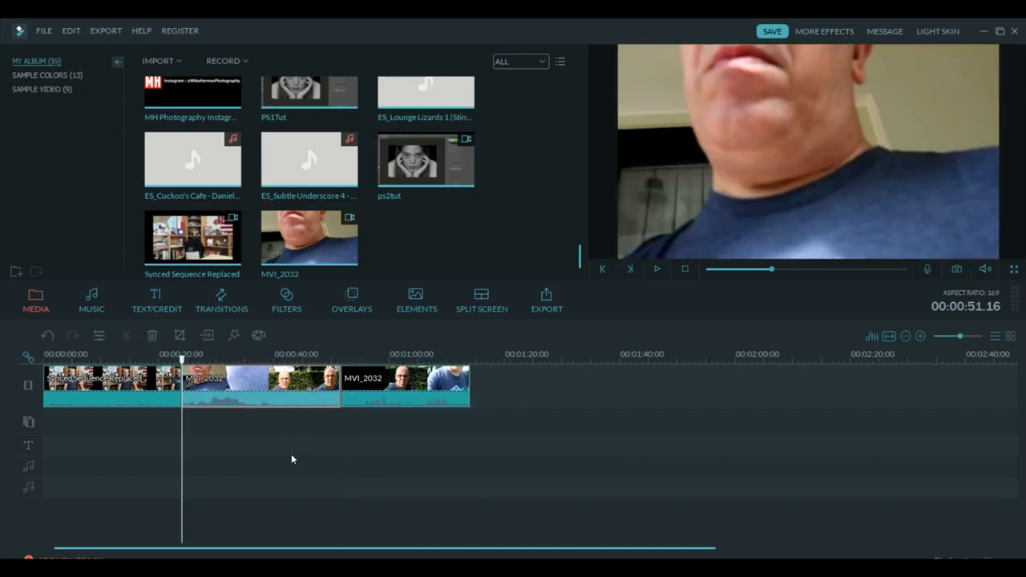
key("Delete")
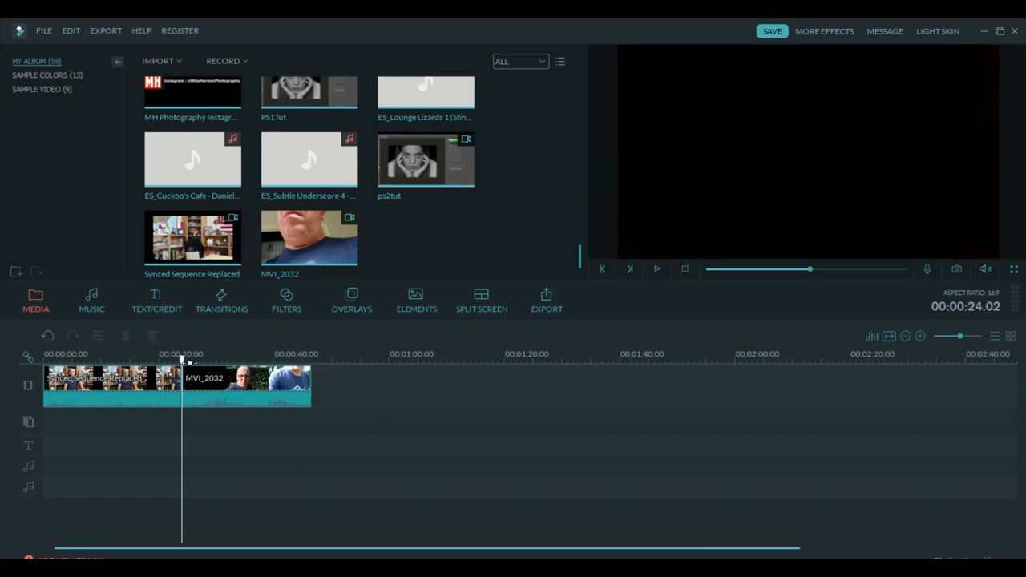
- Play back the new join and return the playhead to the black frames beside it
left_click_drag(181, 357, 163, 357)
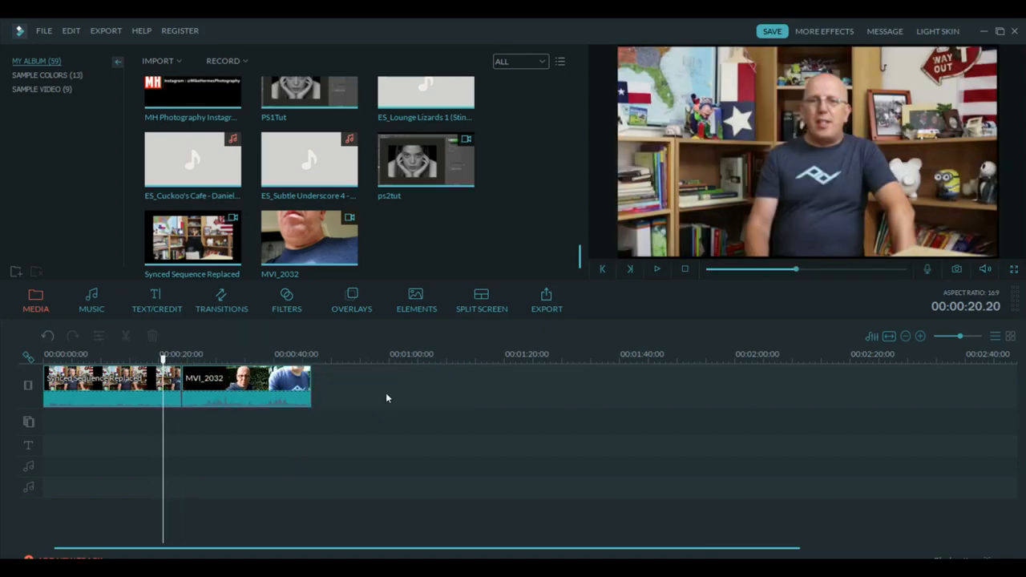
left_click(657, 271)
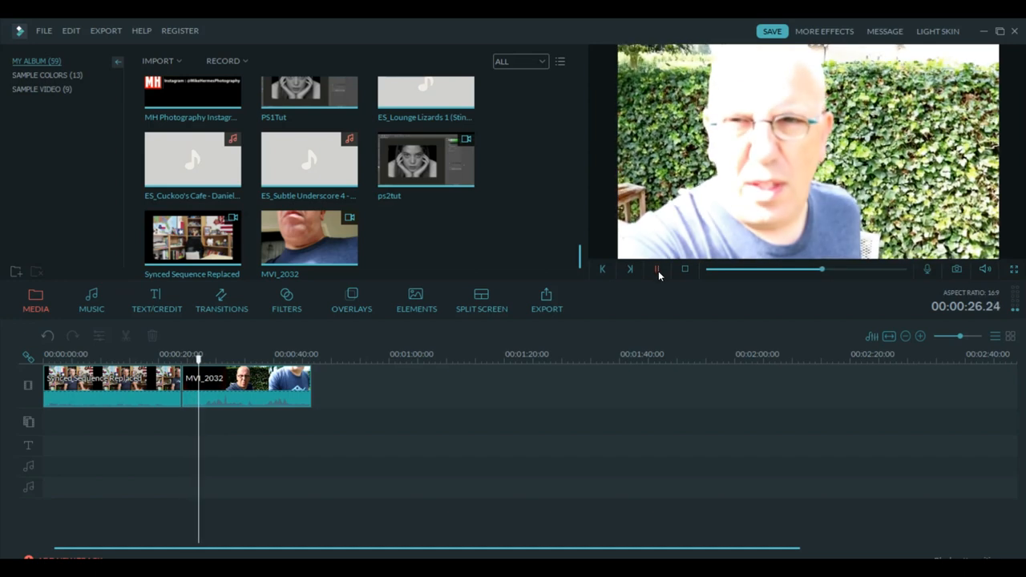
left_click(658, 270)
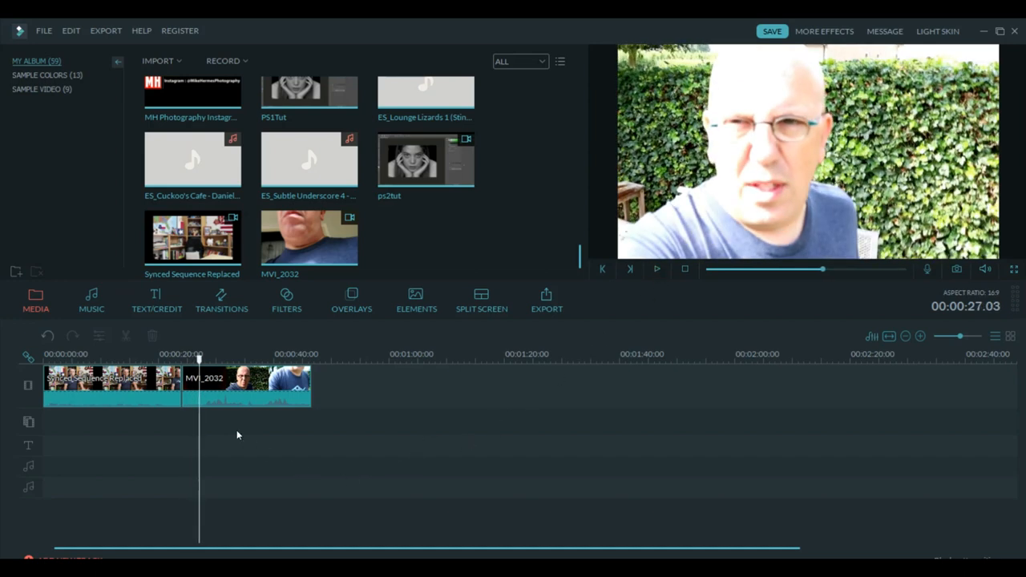
left_click_drag(202, 362, 190, 362)
- Split off and delete a short sliver at the start of MVI_2032 so the cut sits deeper in black
left_click(211, 381)
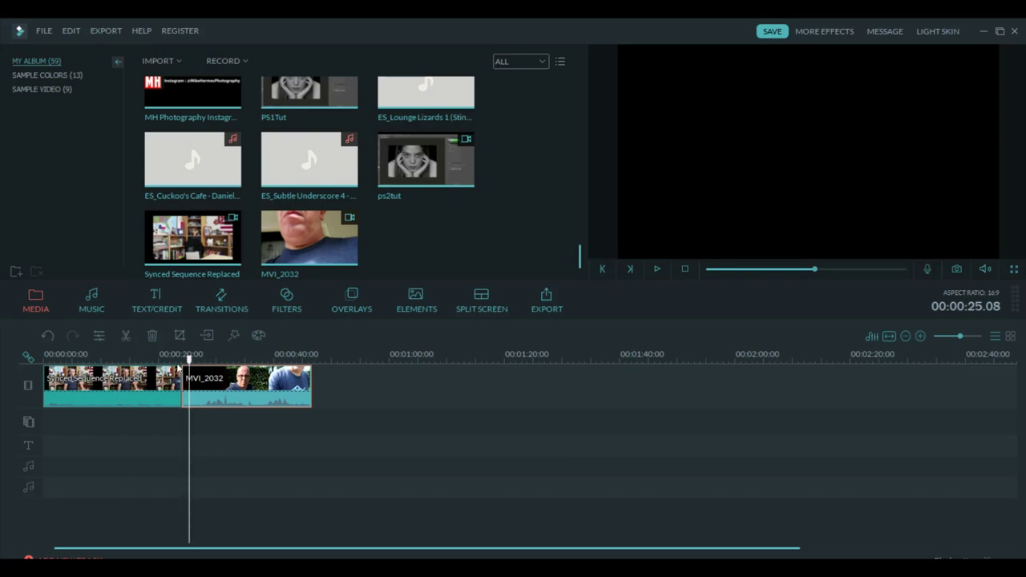
left_click(125, 337)
left_click(232, 428)
left_click(186, 398)
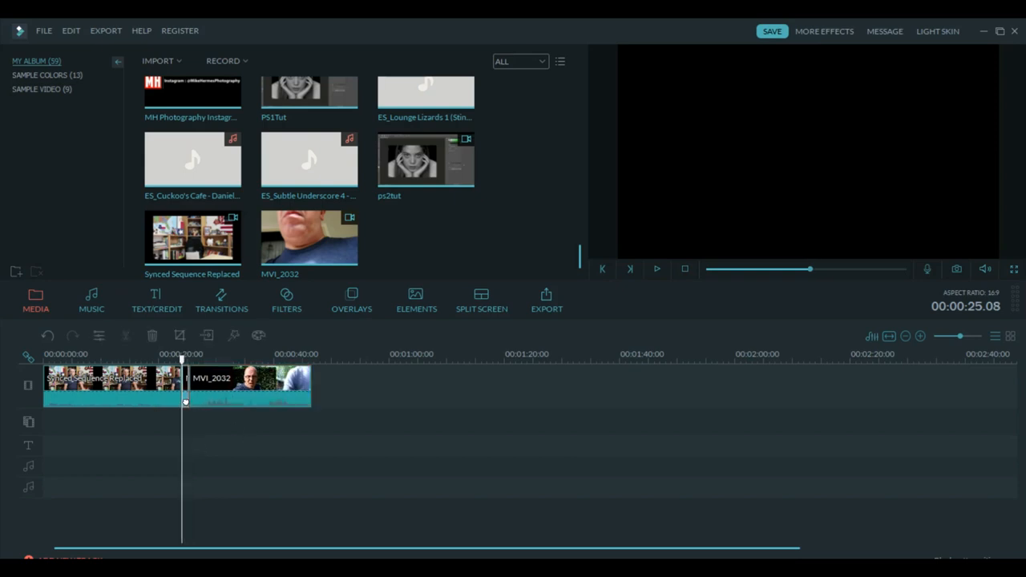
key("Delete")
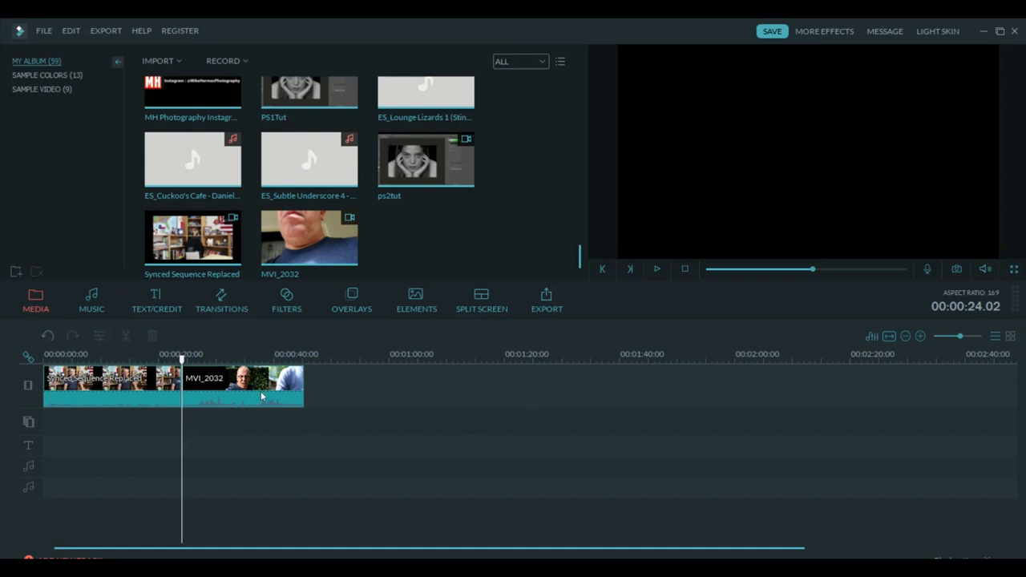
- Drop a Dissolve transition onto the cut between the clips and play through it
left_click(219, 310)
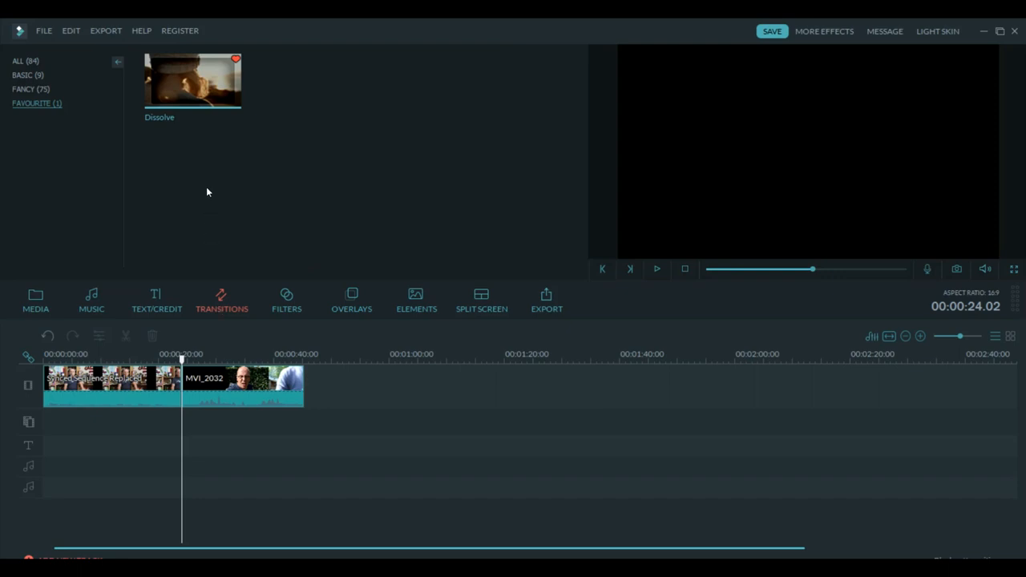
left_click_drag(225, 90, 219, 247)
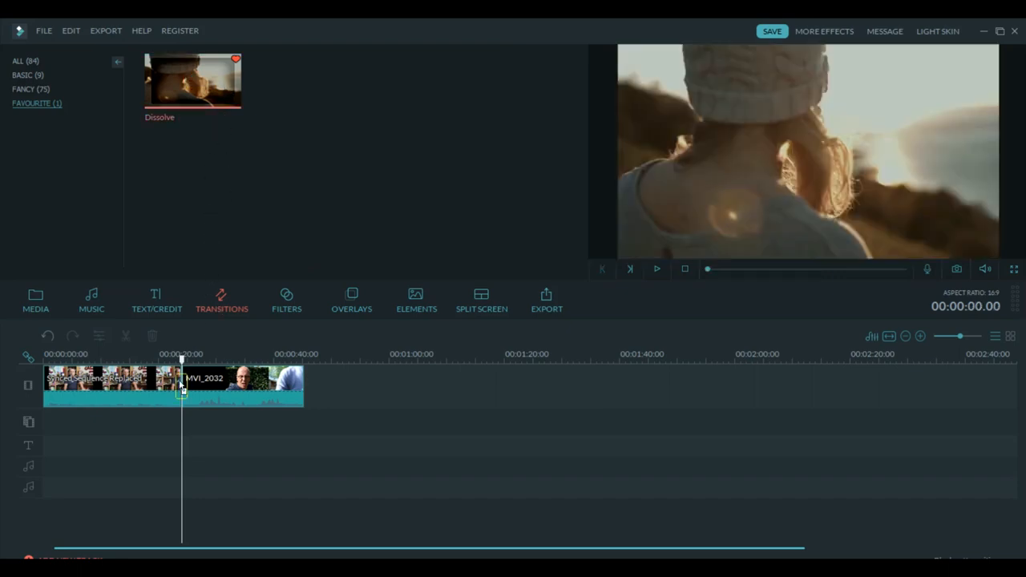
left_click_drag(181, 390, 179, 389)
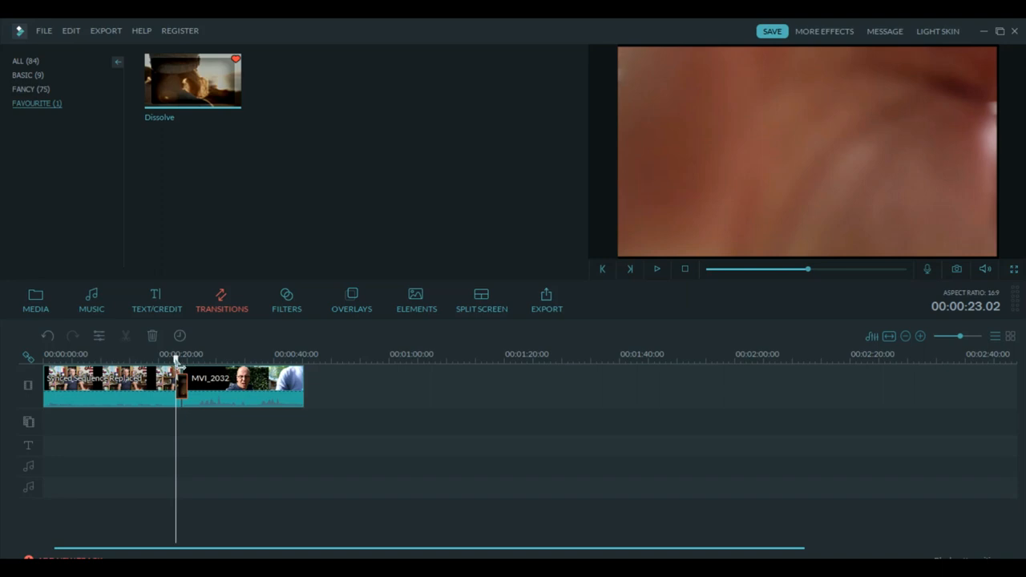
left_click_drag(177, 361, 162, 361)
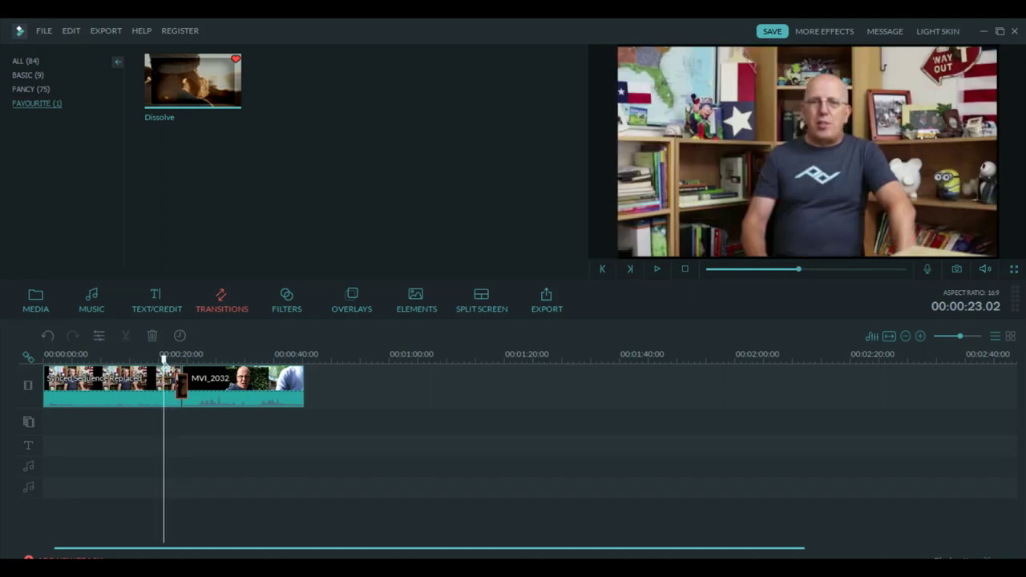
left_click(659, 269)
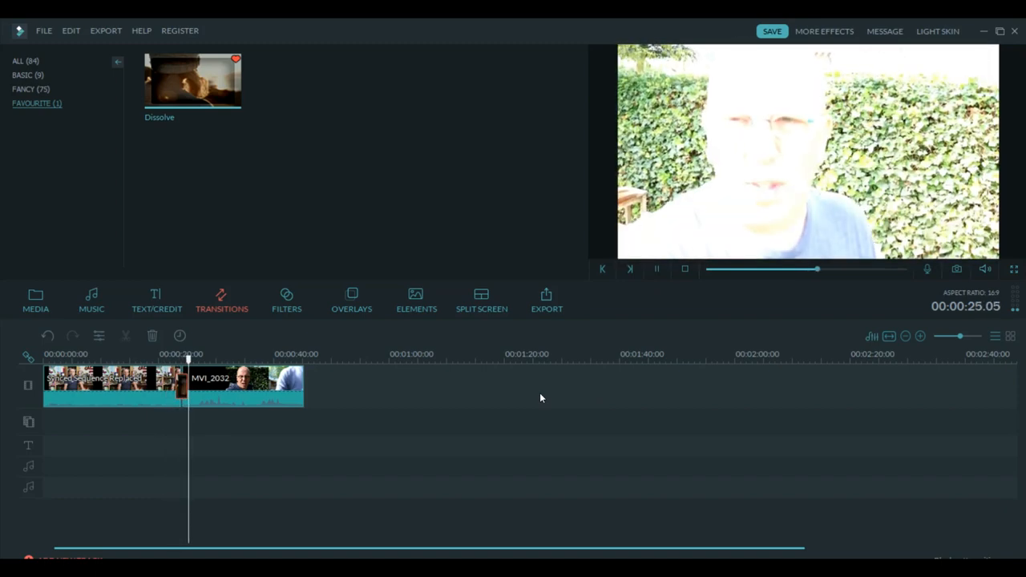
left_click(658, 270)
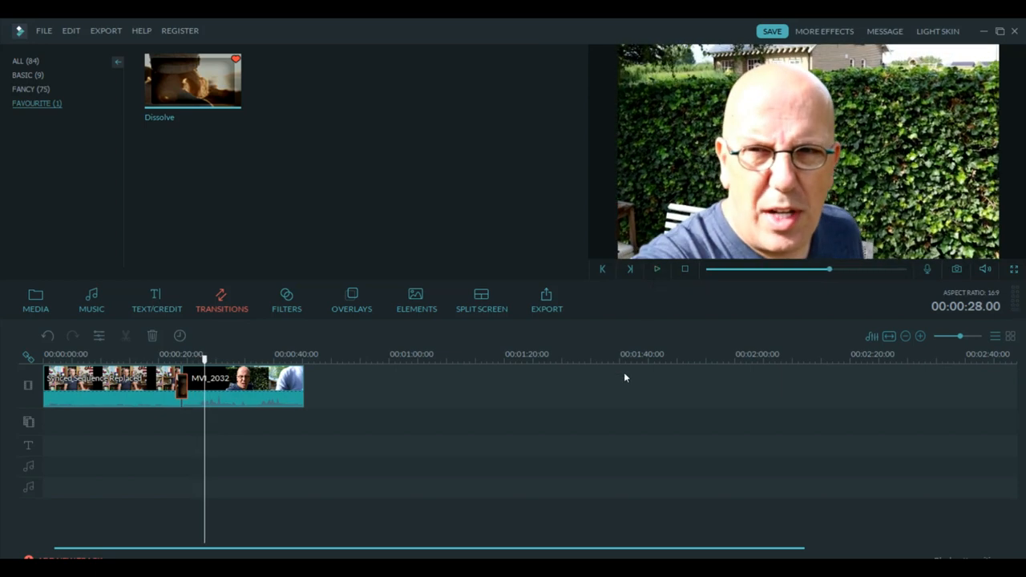